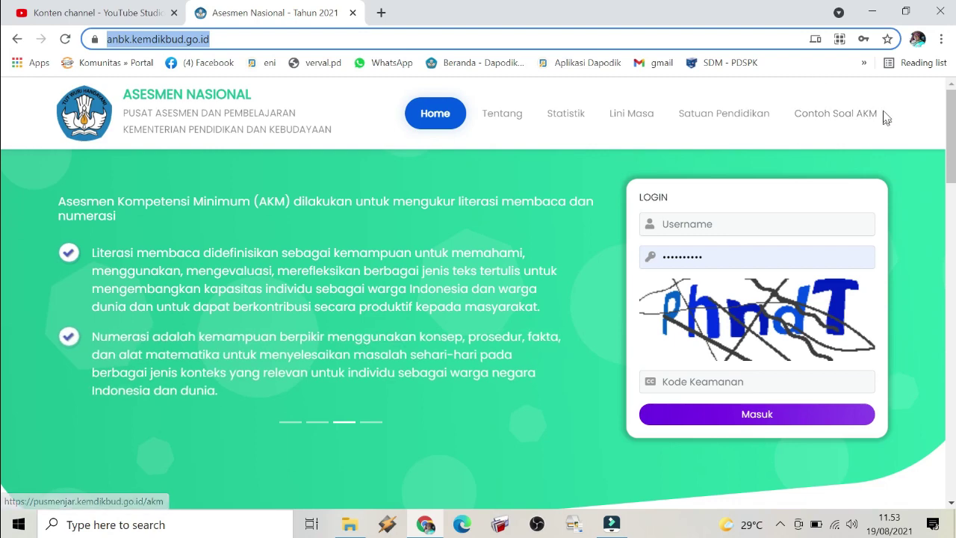
# - Open the Contoh Soal AKM page from the Asesmen Nasional site and look through its material and learning levels
pyautogui.click(830, 119)
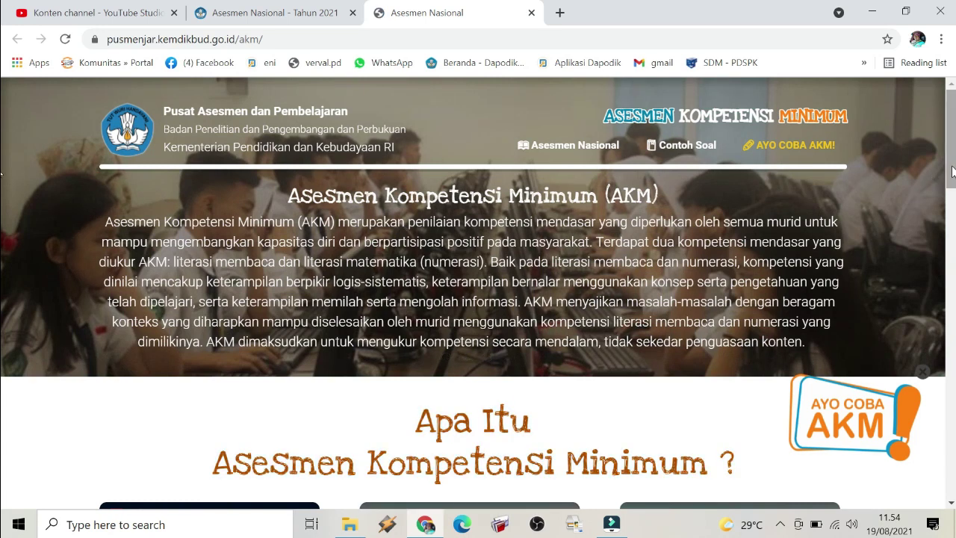
pyautogui.scroll(-3, 4, 196)
pyautogui.scroll(-5, 4, 231)
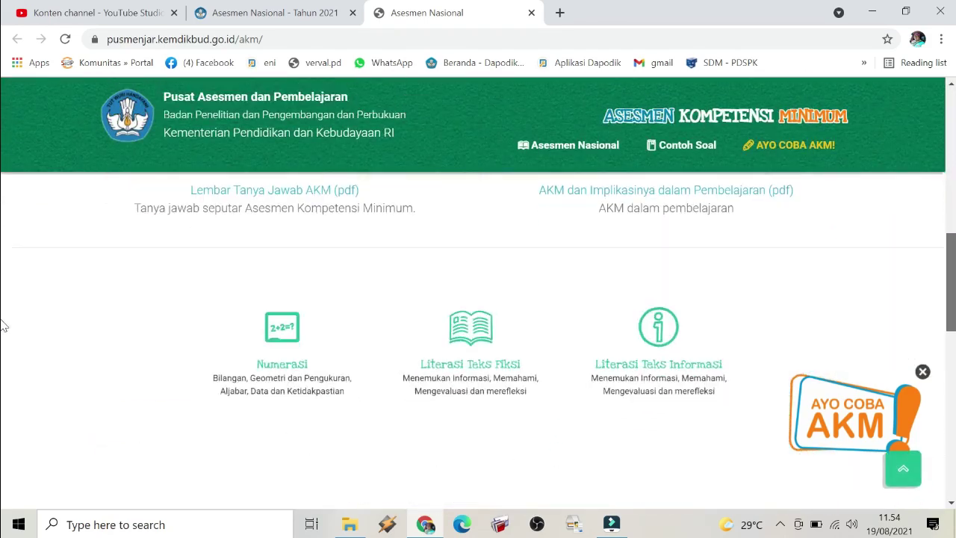
pyautogui.scroll(-5, 2, 301)
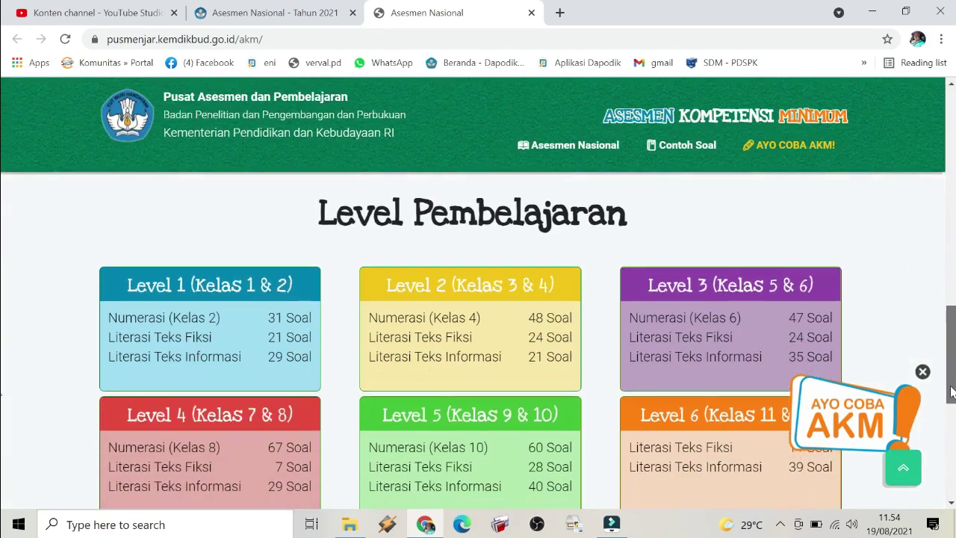
pyautogui.scroll(10, 941, 163)
pyautogui.scroll(2, 941, 163)
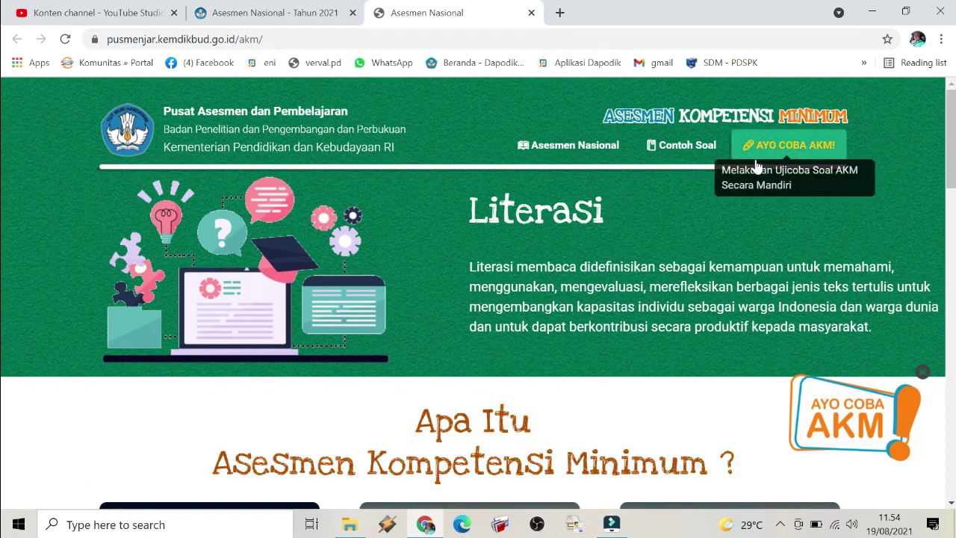
# - Open the AYO COBA AKM trial and continue with Literasi material for the SD/MI/PAKET A level
pyautogui.moveTo(583, 143)
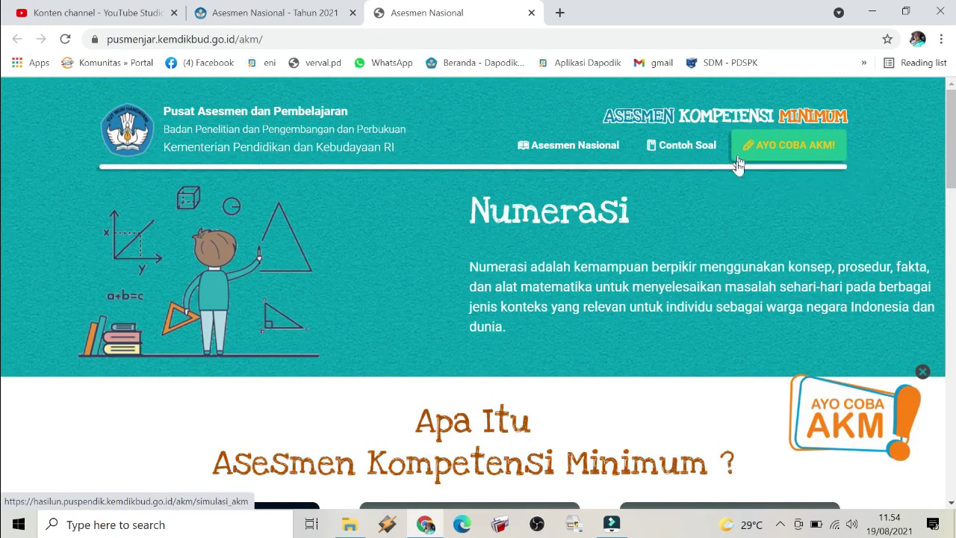
pyautogui.click(796, 147)
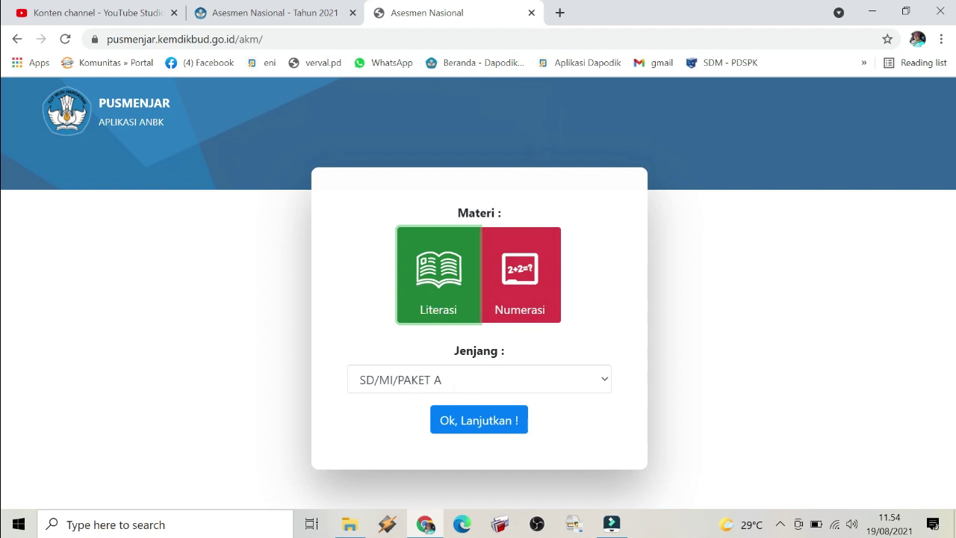
pyautogui.click(606, 382)
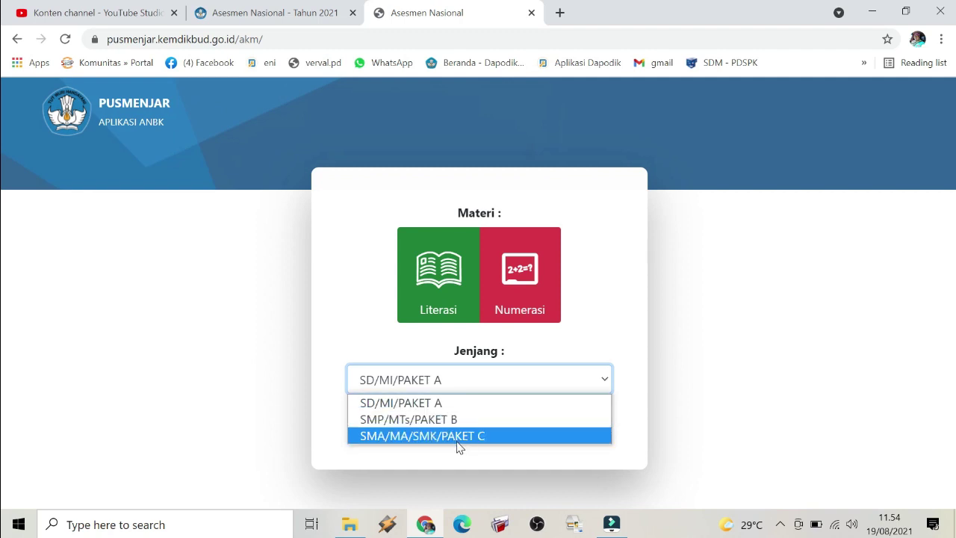
pyautogui.click(449, 403)
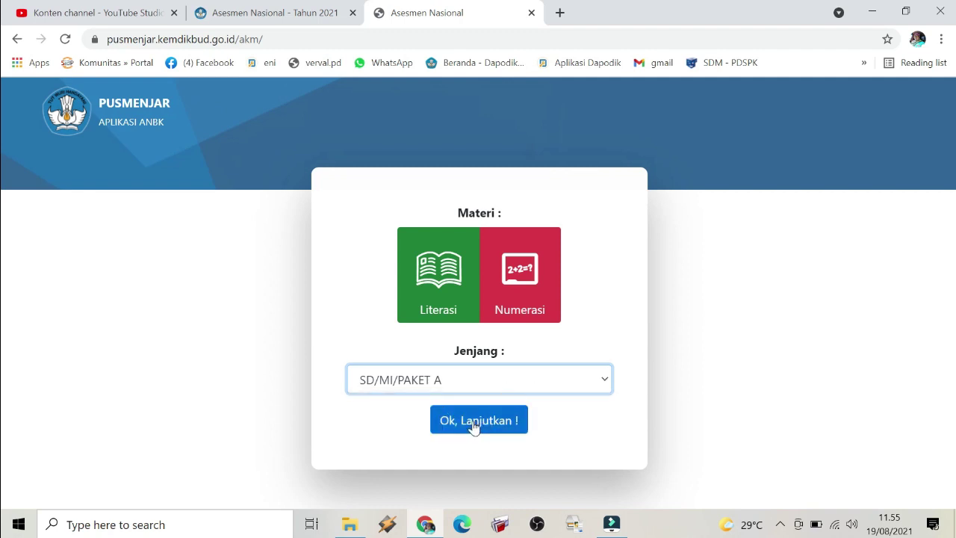
pyautogui.click(473, 422)
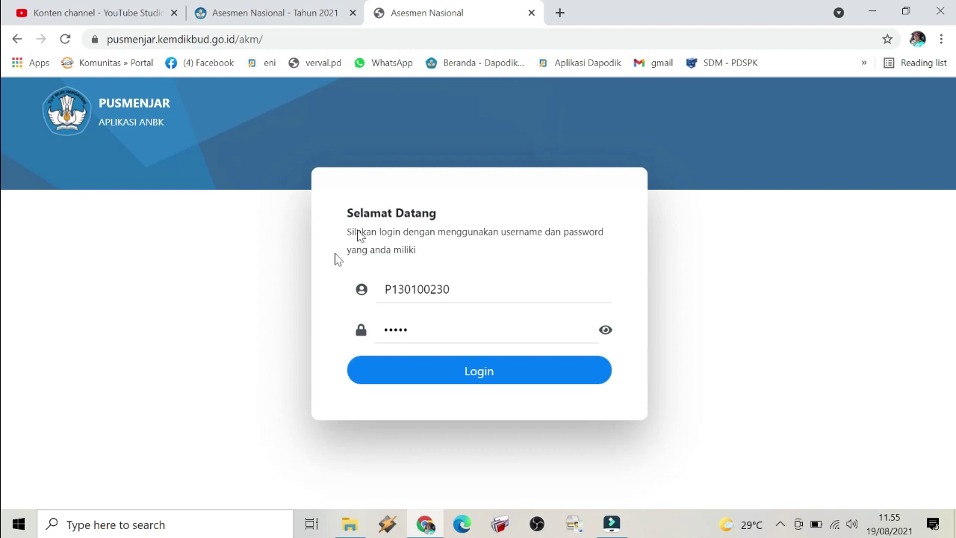
# - Log in to the trial with the prefilled participant credentials and locate the displayed test token
pyautogui.click(485, 374)
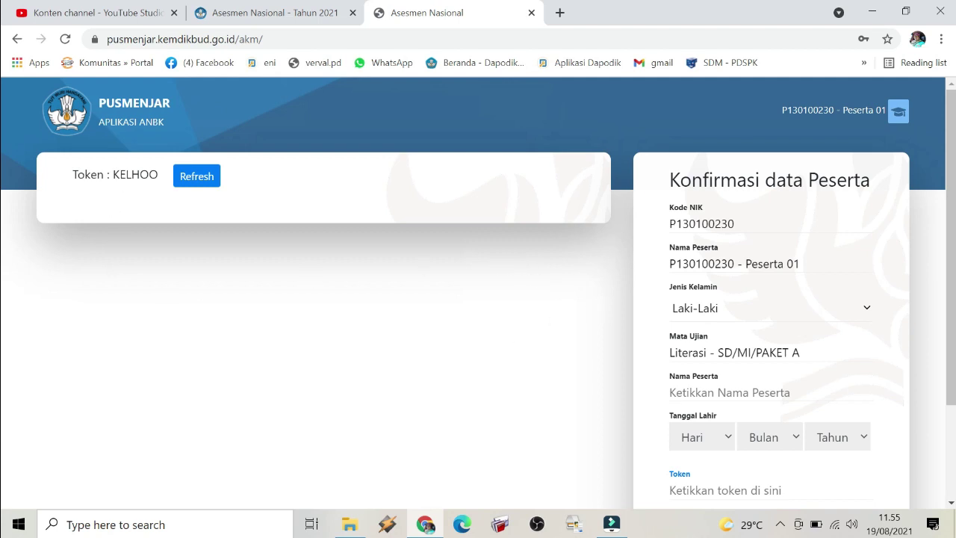
pyautogui.moveTo(112, 175); pyautogui.dragTo(158, 175)
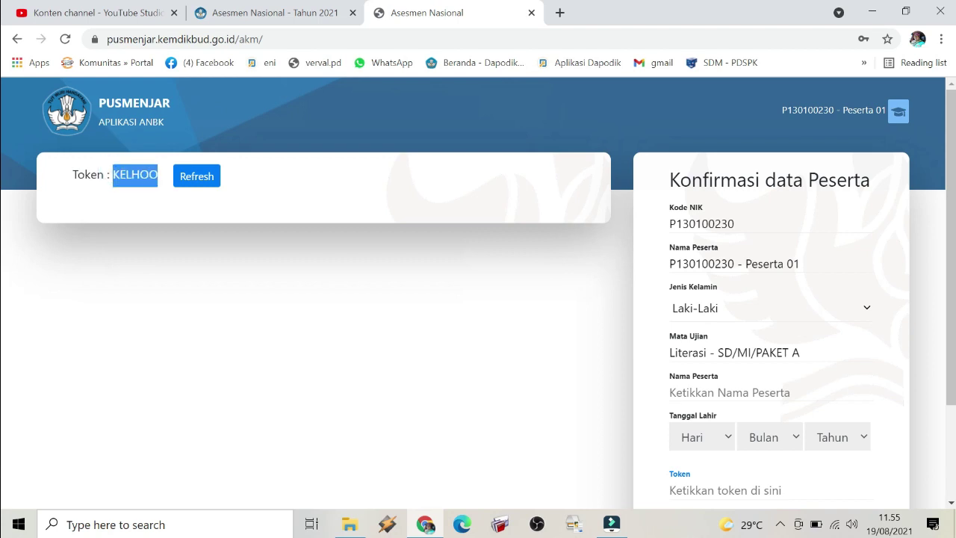
pyautogui.click(287, 208)
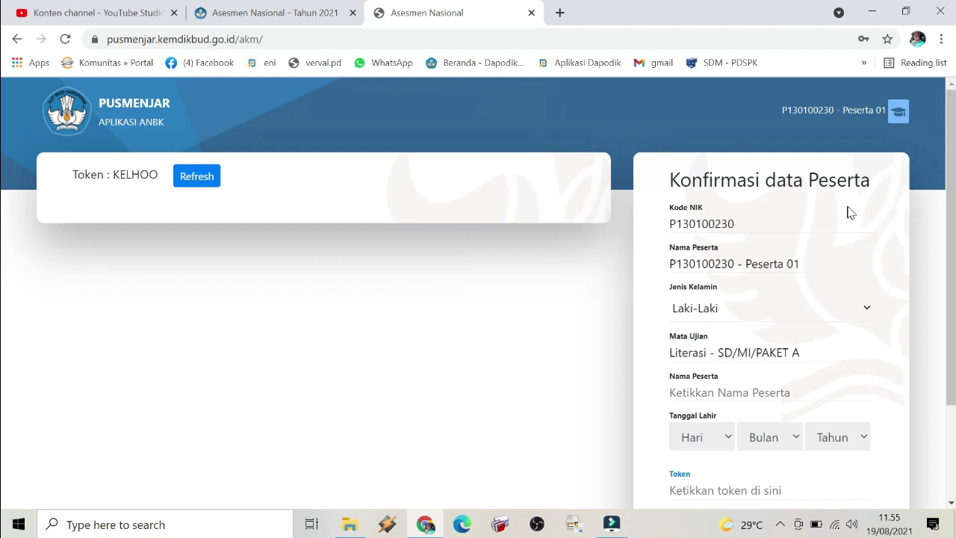
# - Set the participant's gender to Laki-Laki and enter the participant's name in the confirmation form
pyautogui.scroll(-1, 2, 241)
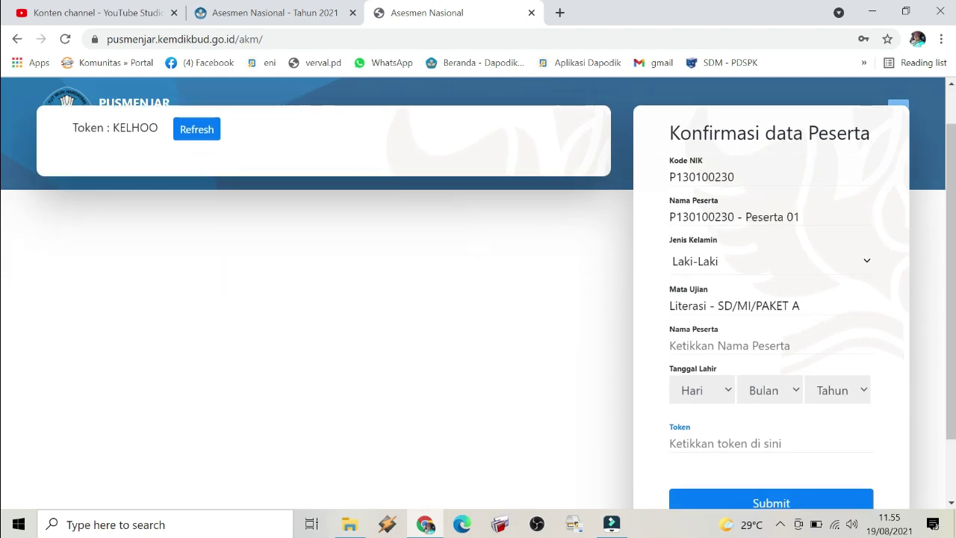
pyautogui.click(871, 265)
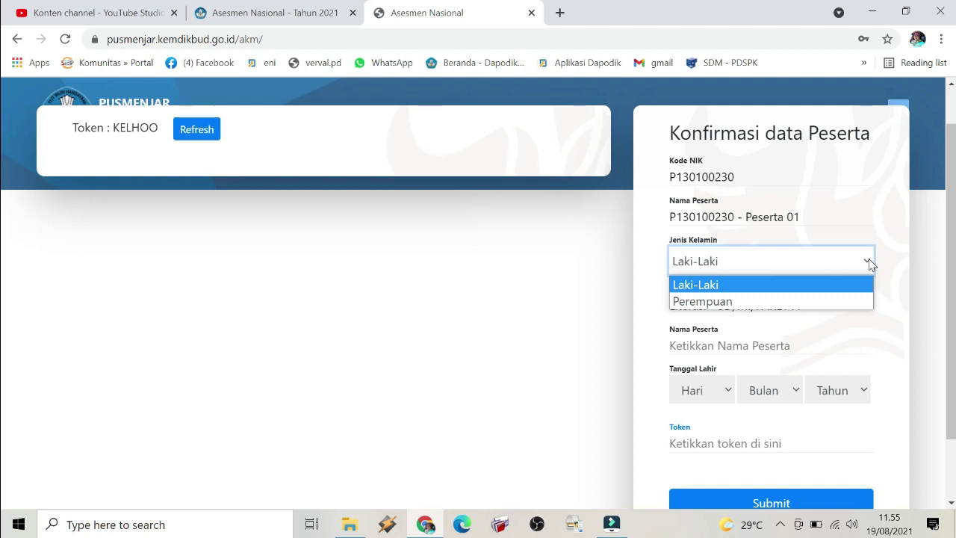
pyautogui.click(825, 287)
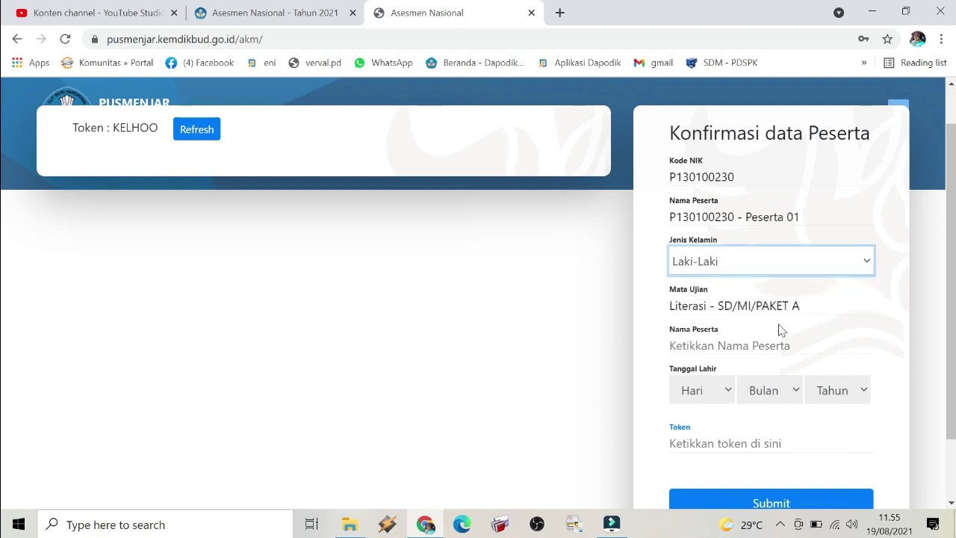
pyautogui.moveTo(950, 296); pyautogui.dragTo(954, 319)
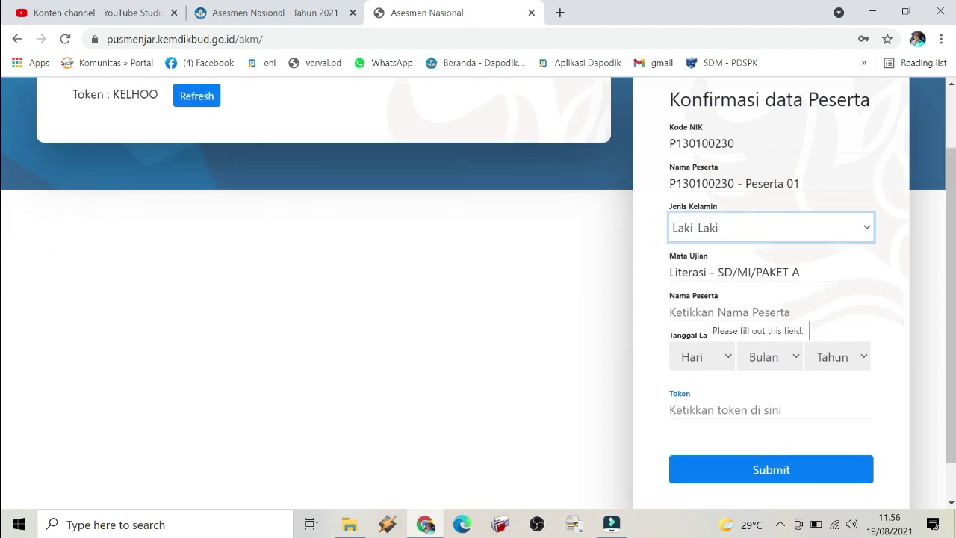
pyautogui.click(708, 311)
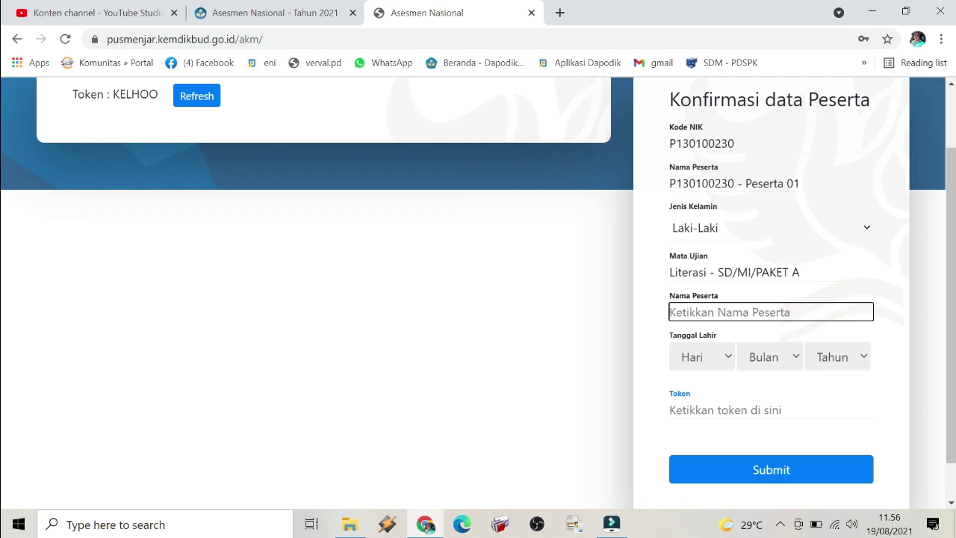
pyautogui.write('MARYANTO')
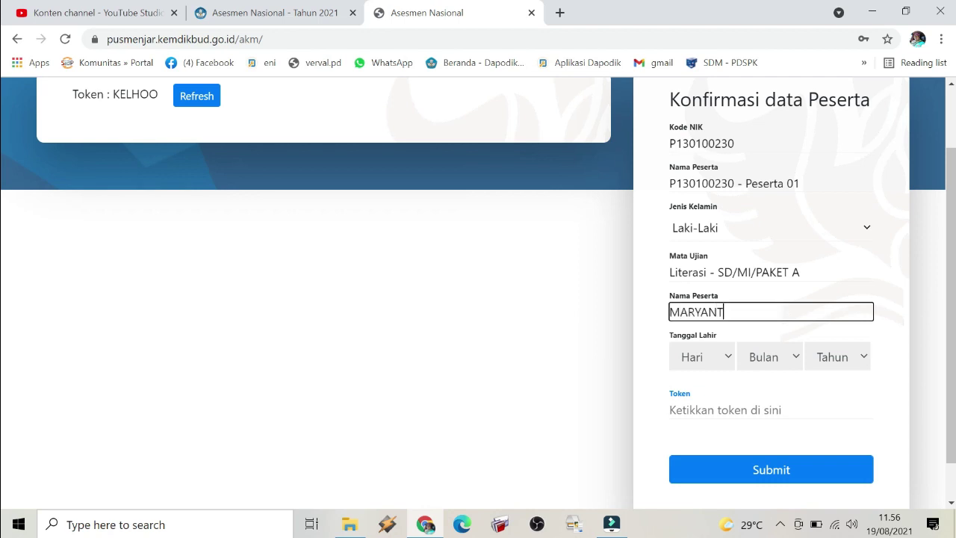
# - Choose the day, month and year of the participant's date of birth
pyautogui.click(730, 363)
pyautogui.scroll(-1, 710, 333)
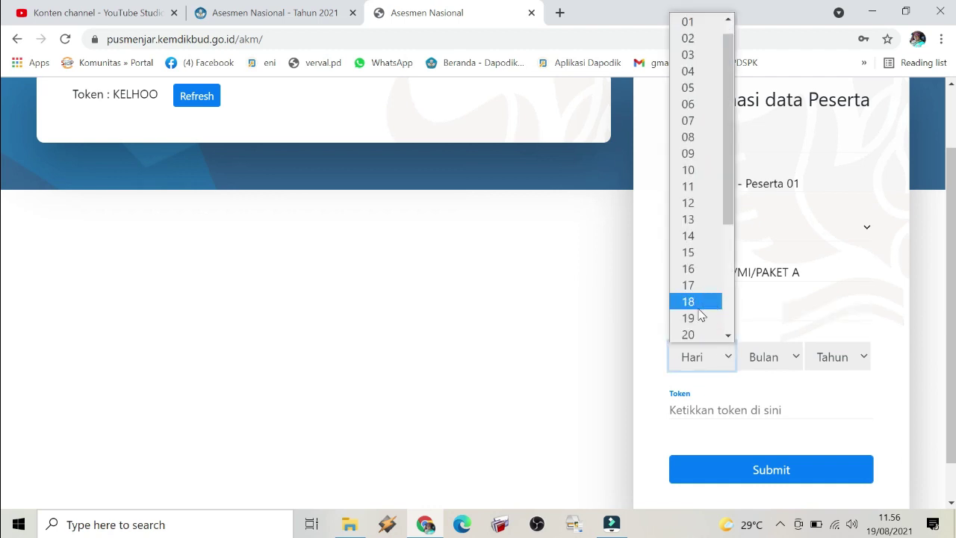
pyautogui.click(706, 301)
pyautogui.click(778, 357)
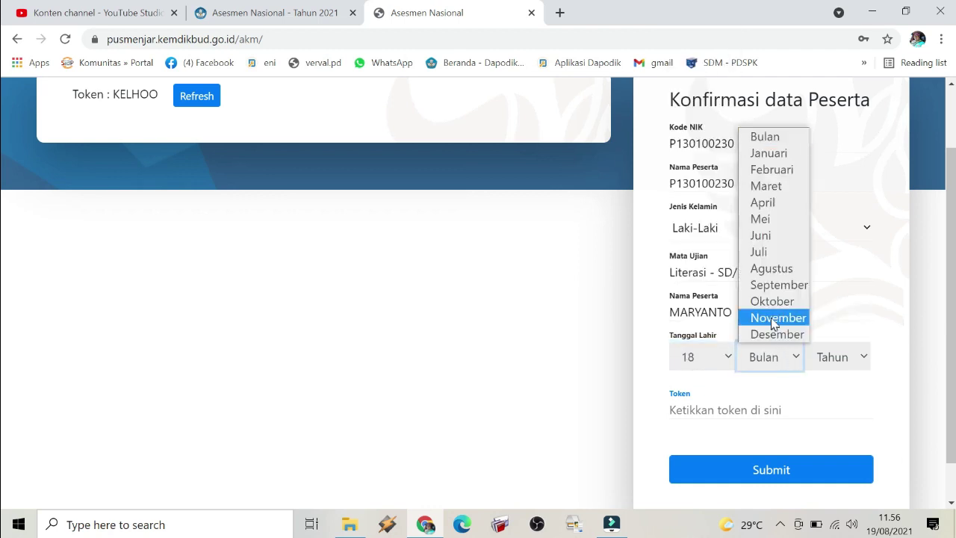
pyautogui.click(774, 320)
pyautogui.click(829, 357)
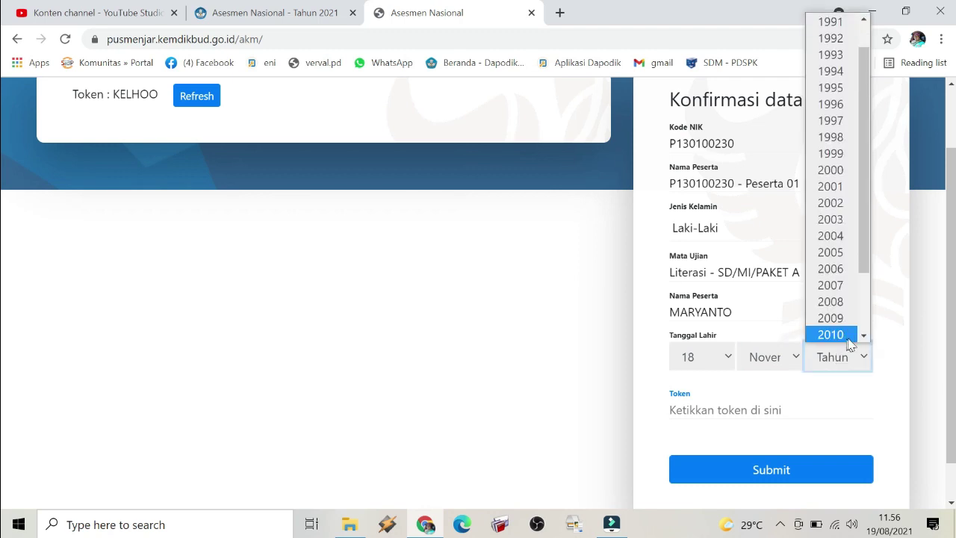
pyautogui.click(841, 335)
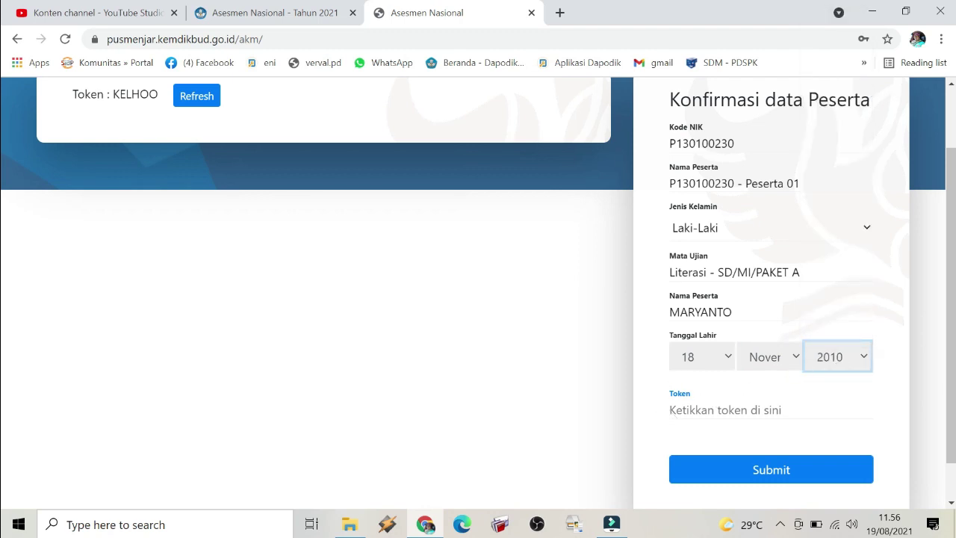
# - Copy the displayed test token and paste it into the form's Token field
pyautogui.click(747, 410)
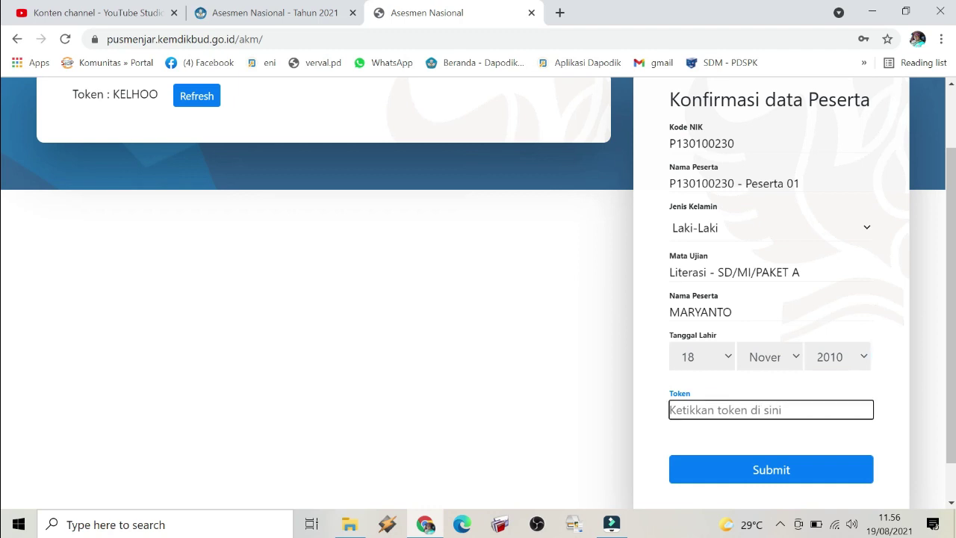
pyautogui.scroll(2, 504, 224)
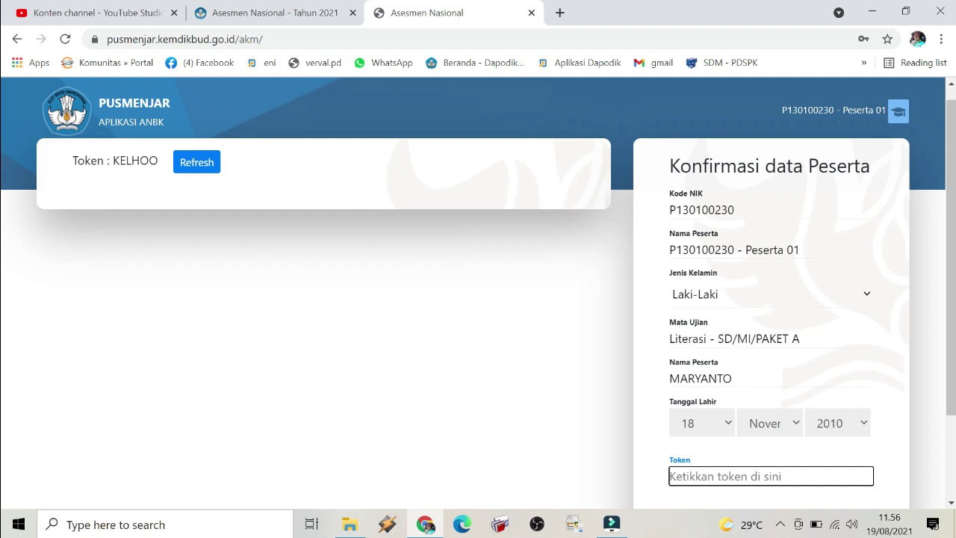
pyautogui.moveTo(112, 160); pyautogui.dragTo(157, 161)
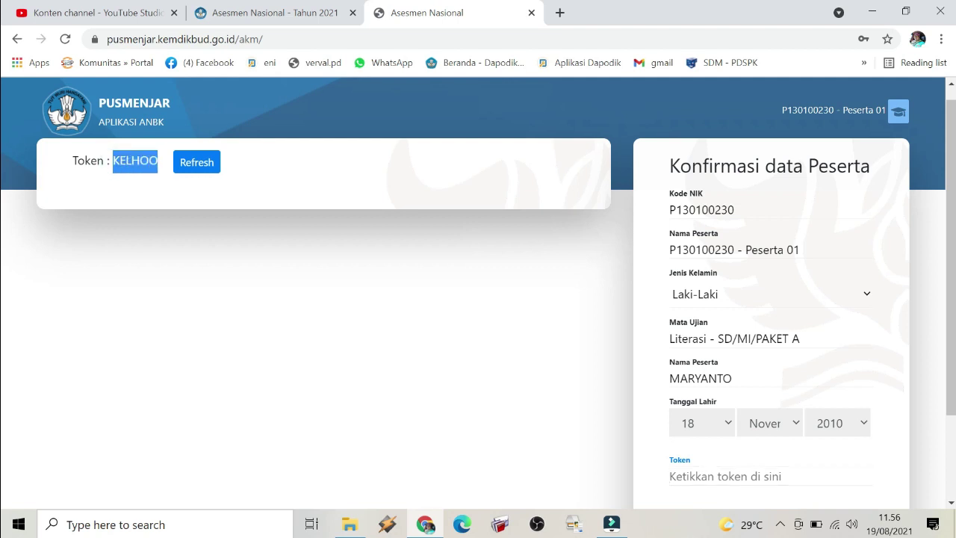
pyautogui.rightClick(150, 162)
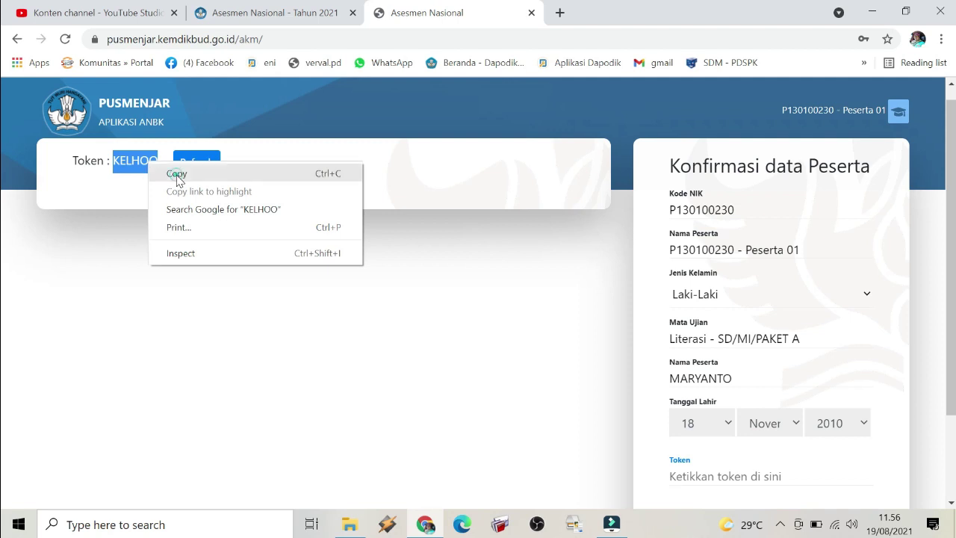
pyautogui.click(177, 175)
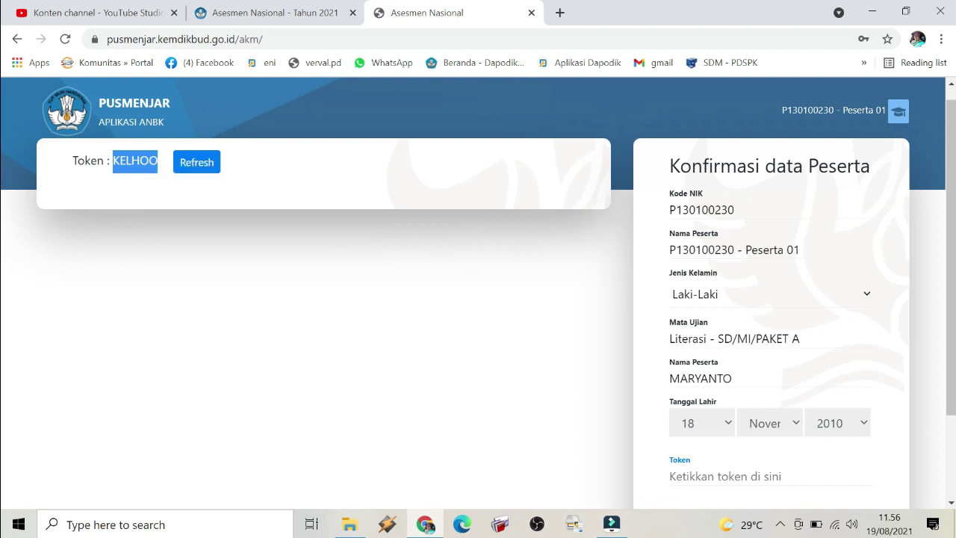
pyautogui.click(747, 476)
pyautogui.rightClick(732, 482)
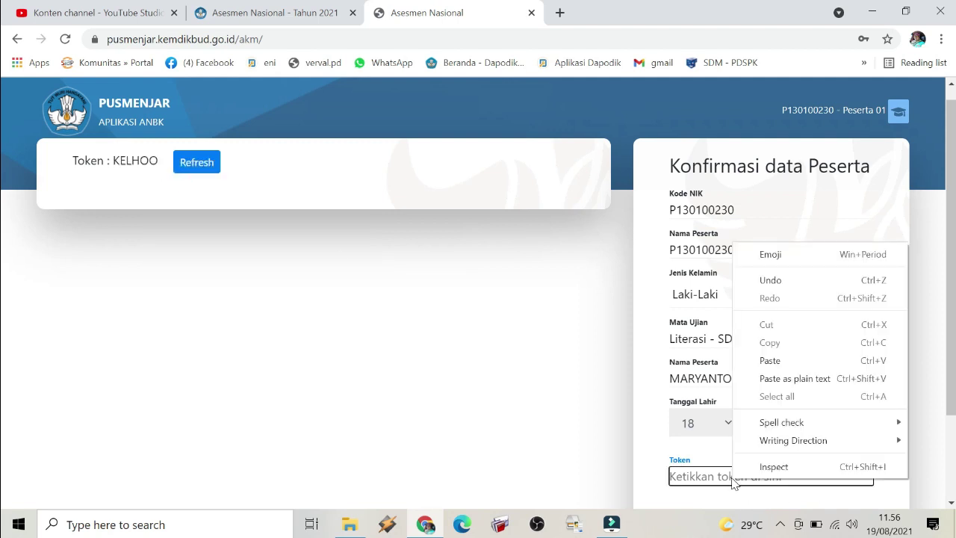
pyautogui.click(789, 369)
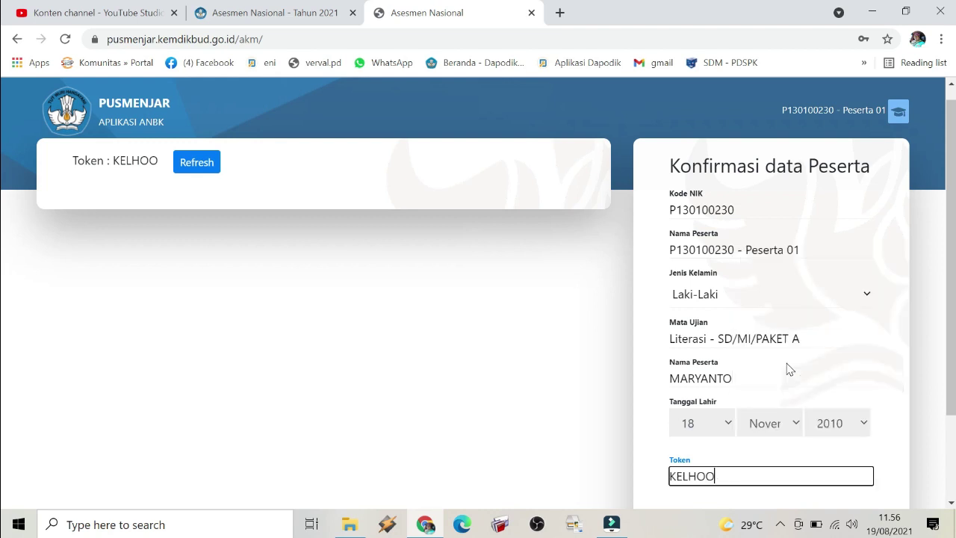
# - Submit the participant data and start the Literasi - SD/MI/PAKET A test
pyautogui.scroll(-2, 2, 389)
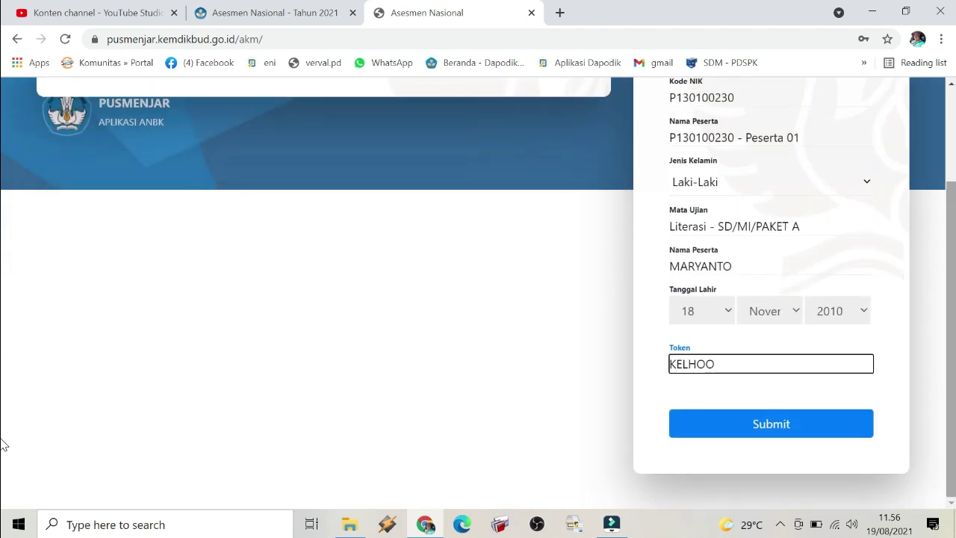
pyautogui.click(772, 425)
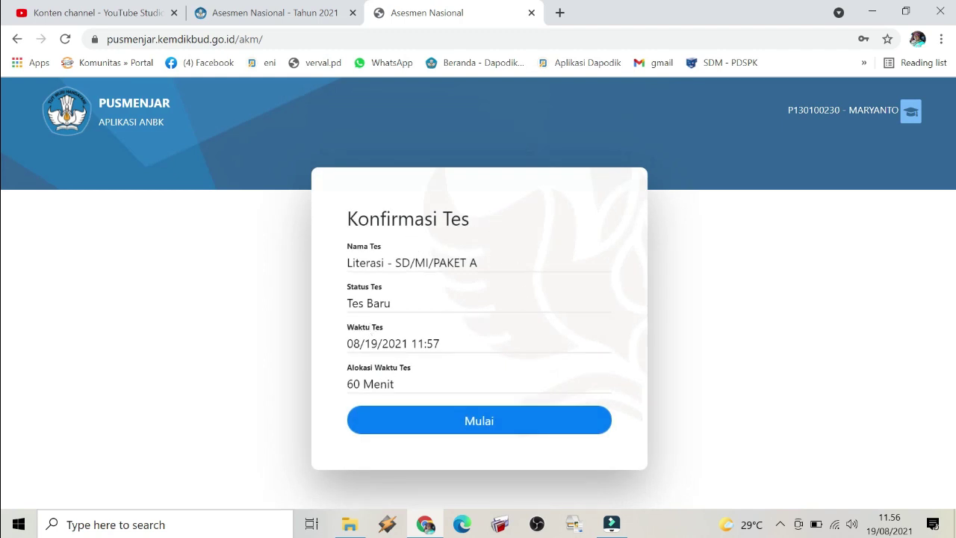
pyautogui.click(494, 423)
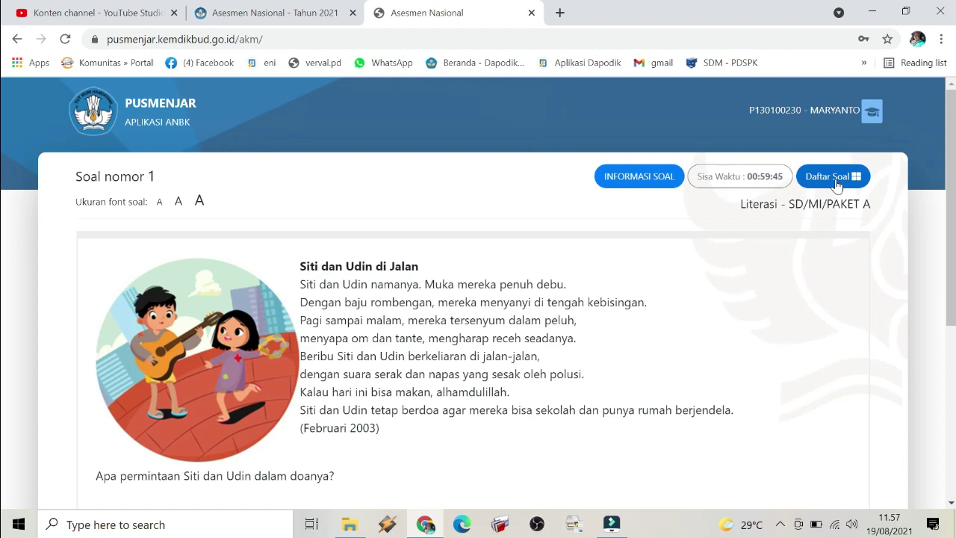
# - Read question 1 about Siti and Udin and choose "Ingin bersekolah." as the answer
pyautogui.scroll(-3, 952, 236)
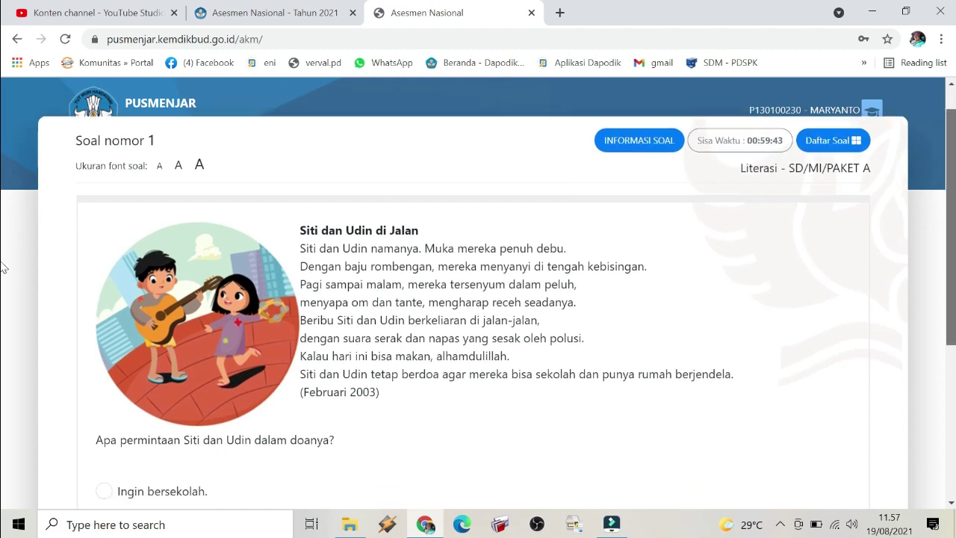
pyautogui.scroll(1, 4, 322)
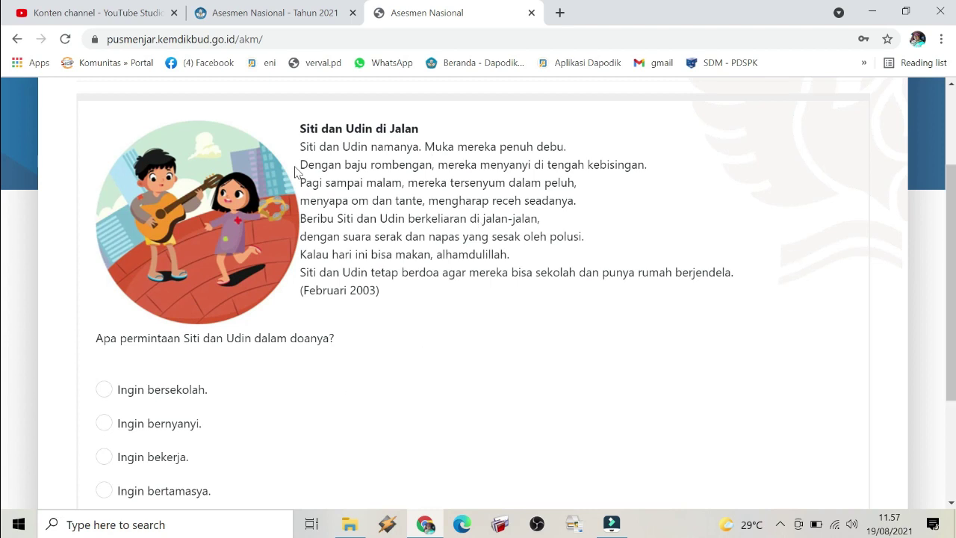
pyautogui.click(105, 390)
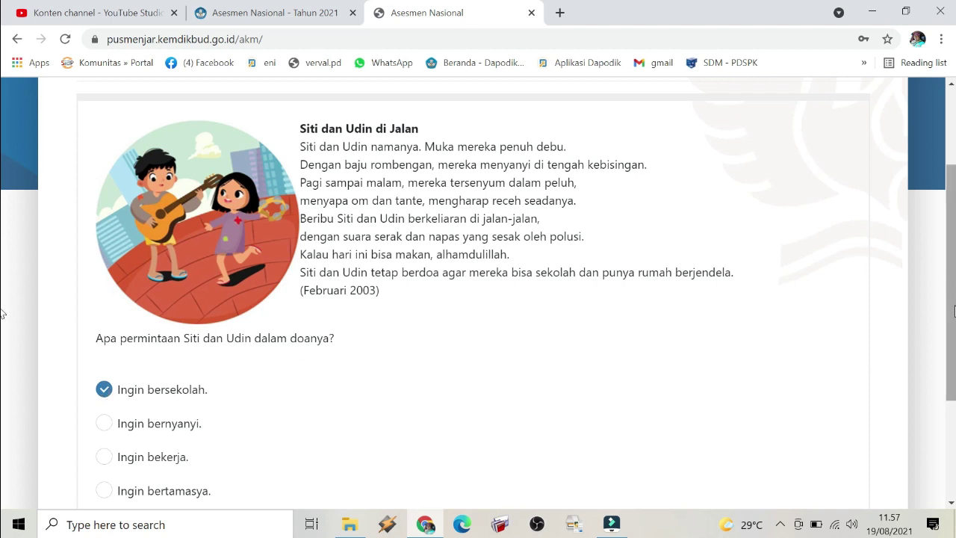
# - Advance to question 2 and tick "Pekerja keras" as a trait of Siti and Udin
pyautogui.scroll(-1, 3, 389)
pyautogui.scroll(-2, 2, 390)
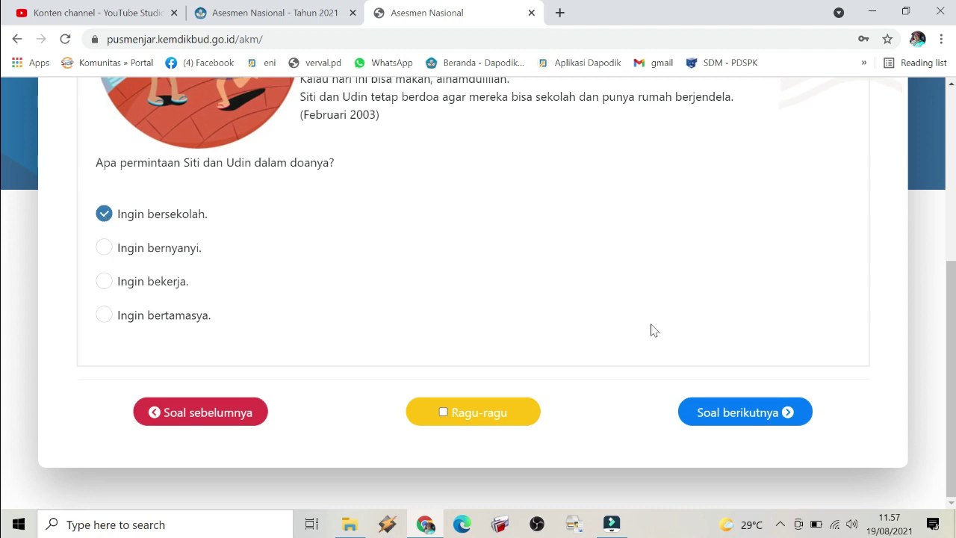
pyautogui.click(732, 421)
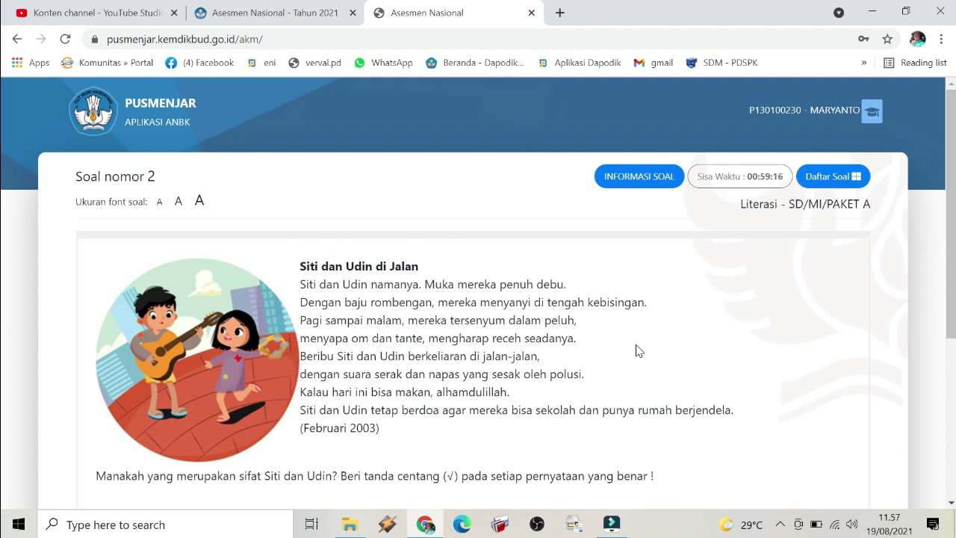
pyautogui.moveTo(952, 232); pyautogui.dragTo(953, 333)
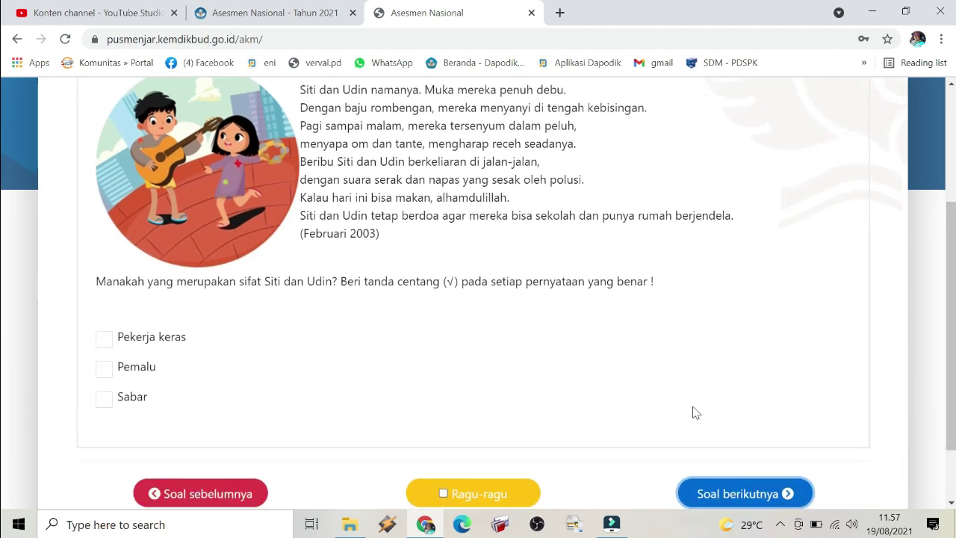
pyautogui.click(104, 341)
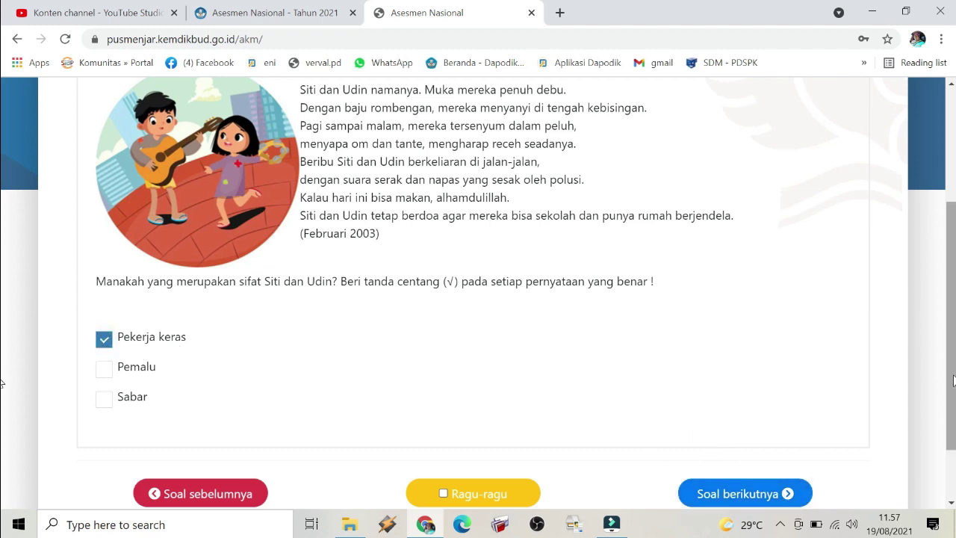
# - Jump to question 21 through the question list and close the list
pyautogui.moveTo(951, 378); pyautogui.dragTo(946, 265)
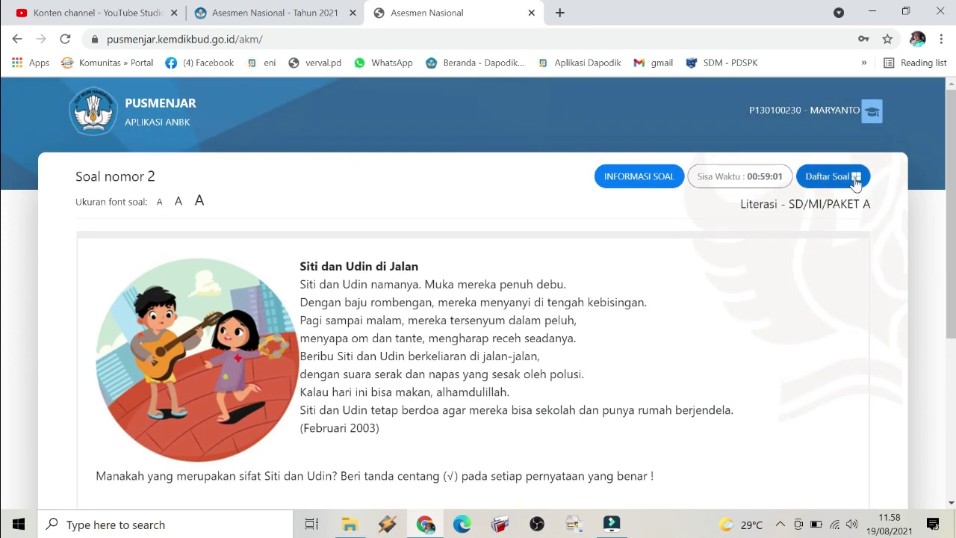
pyautogui.click(856, 183)
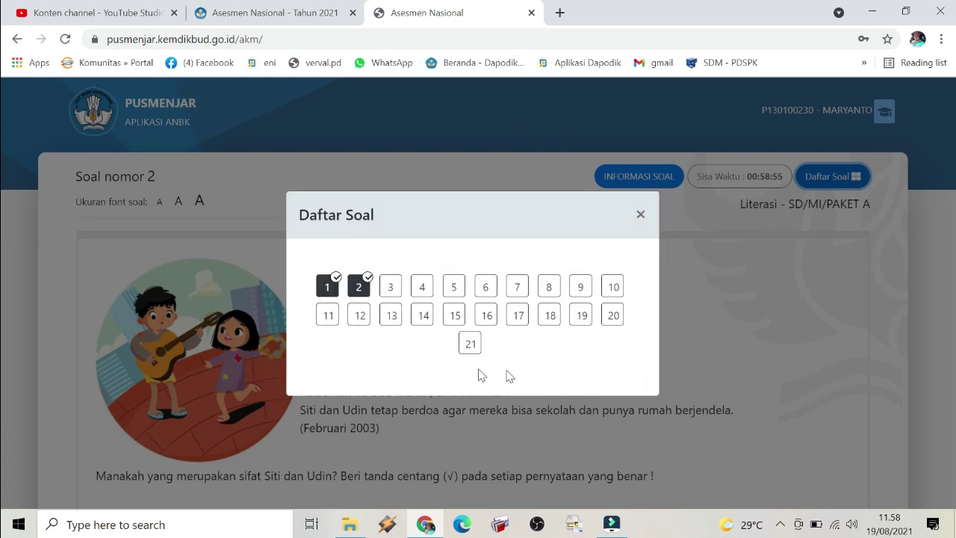
pyautogui.click(471, 346)
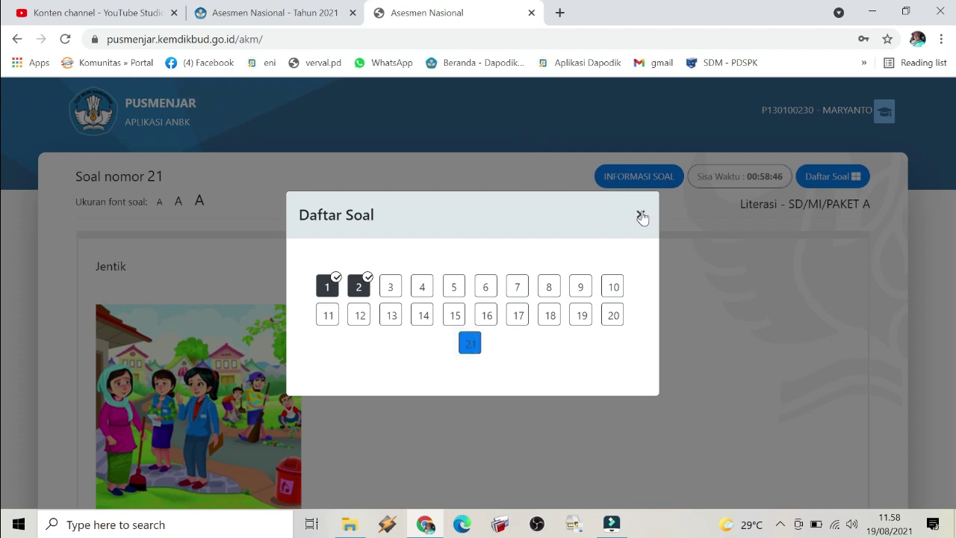
pyautogui.click(641, 215)
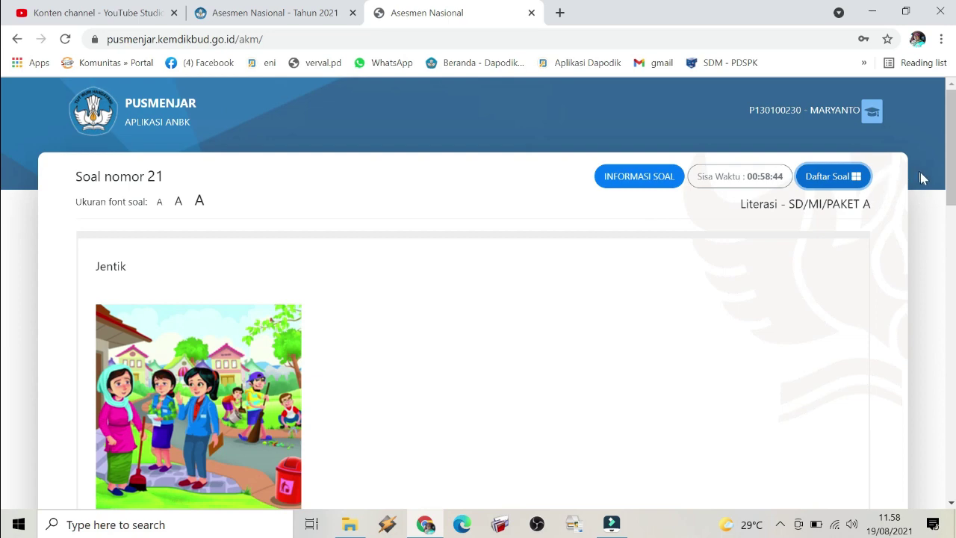
# - Move past question 21 without answering it and confirm ending the literacy test
pyautogui.scroll(-12, 951, 188)
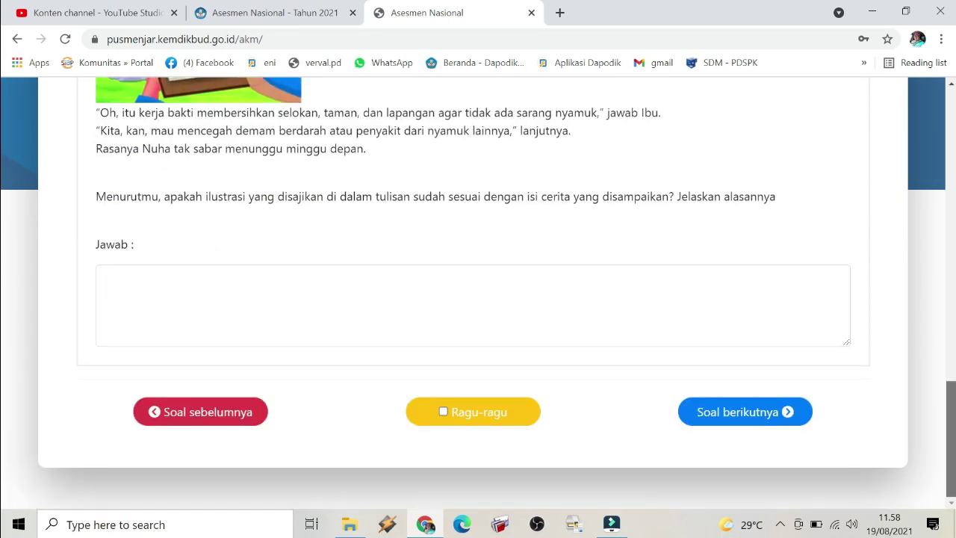
pyautogui.click(737, 409)
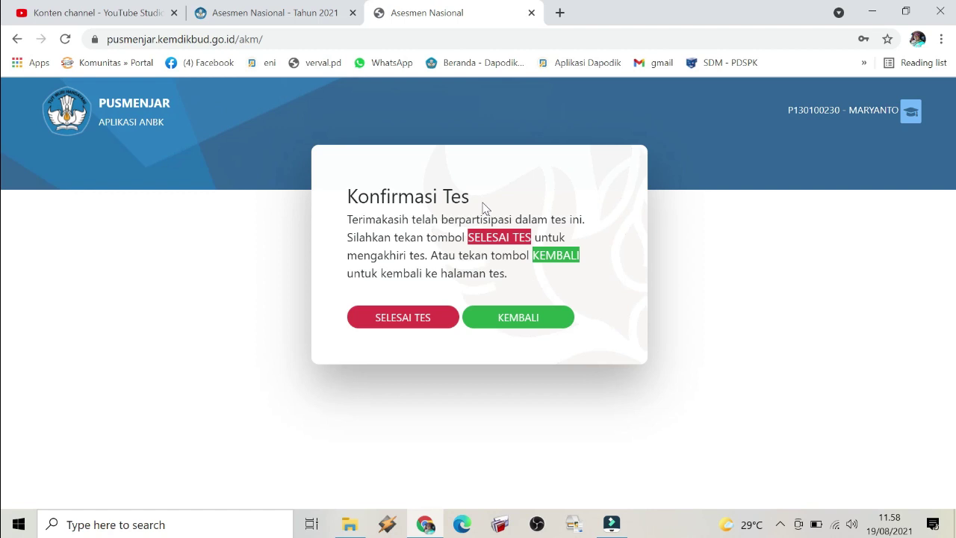
pyautogui.click(404, 318)
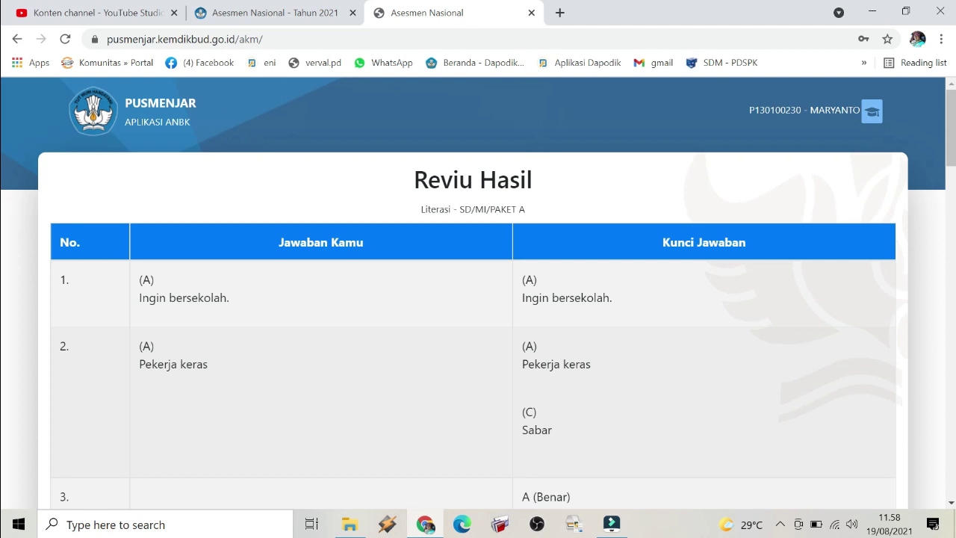
# - Review the given answers against the answer key down to question 21 and download the results
pyautogui.scroll(-2, 4, 206)
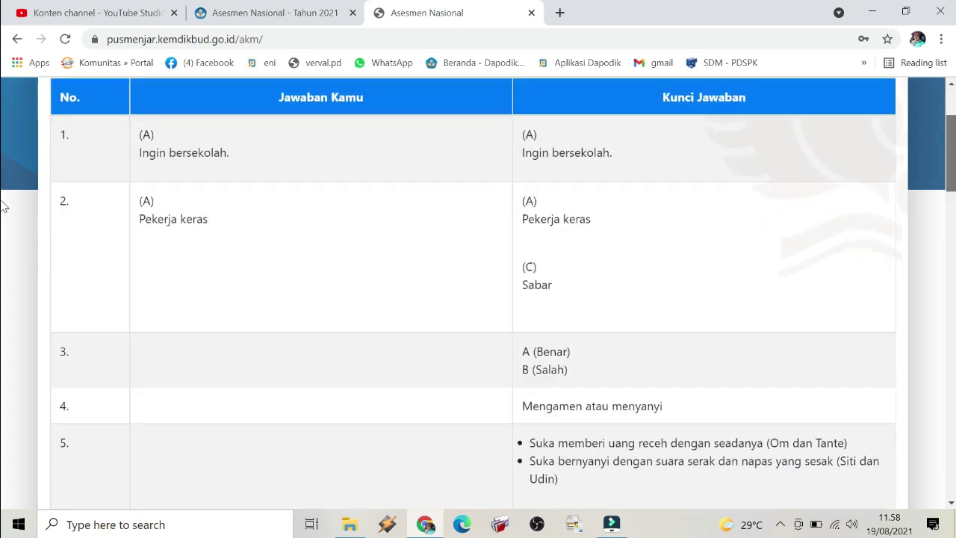
pyautogui.scroll(-2, 4, 206)
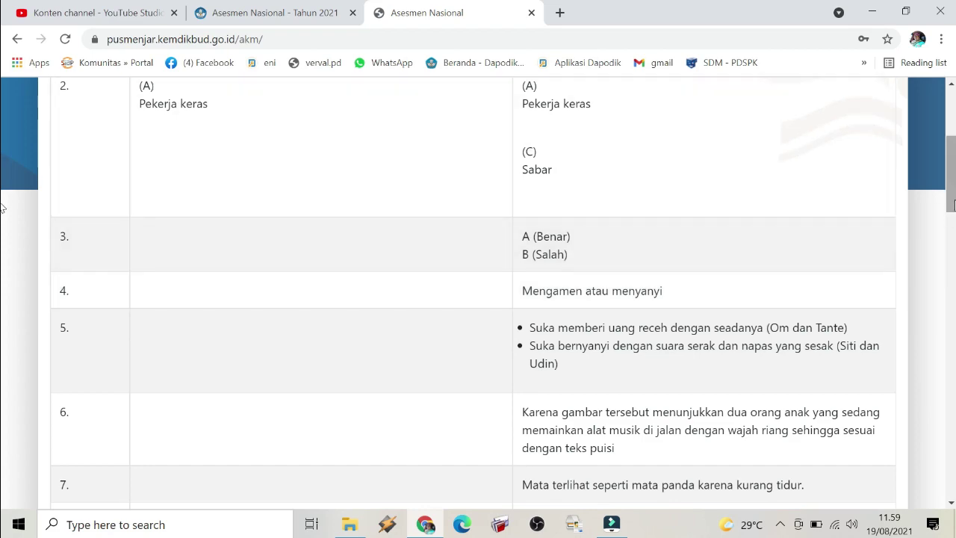
pyautogui.scroll(-20, 3, 207)
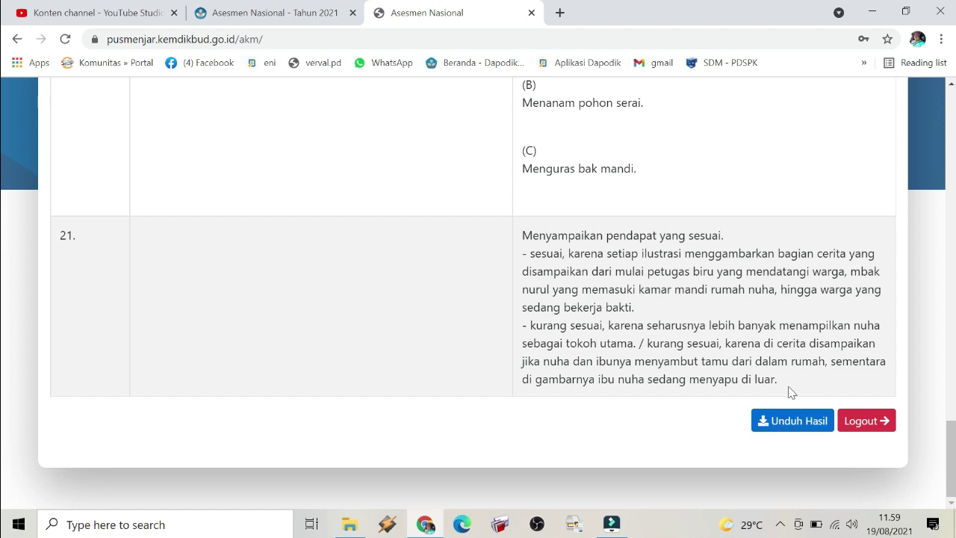
pyautogui.click(782, 431)
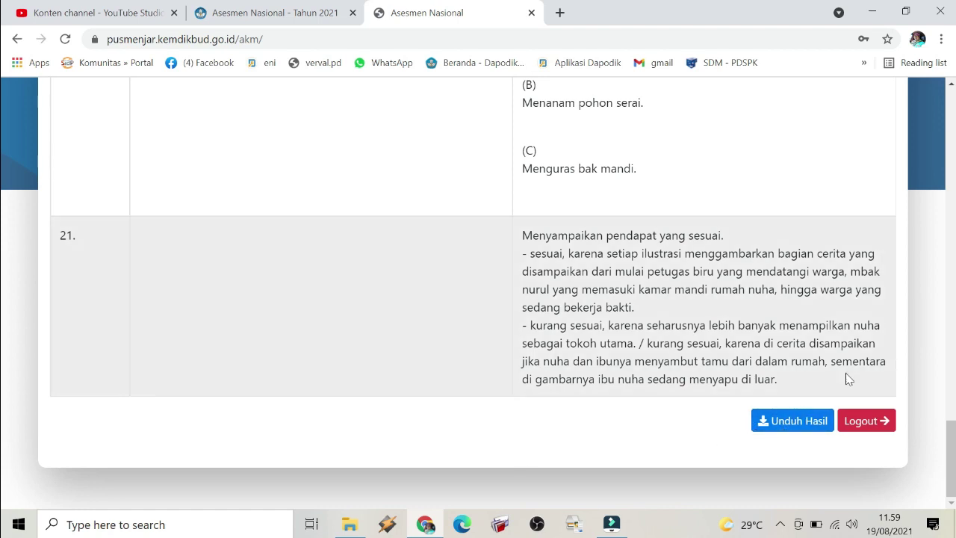
# - Log out of the finished literacy test and proceed with the Numerasi material for the SD/MI/PAKET A level
pyautogui.click(865, 422)
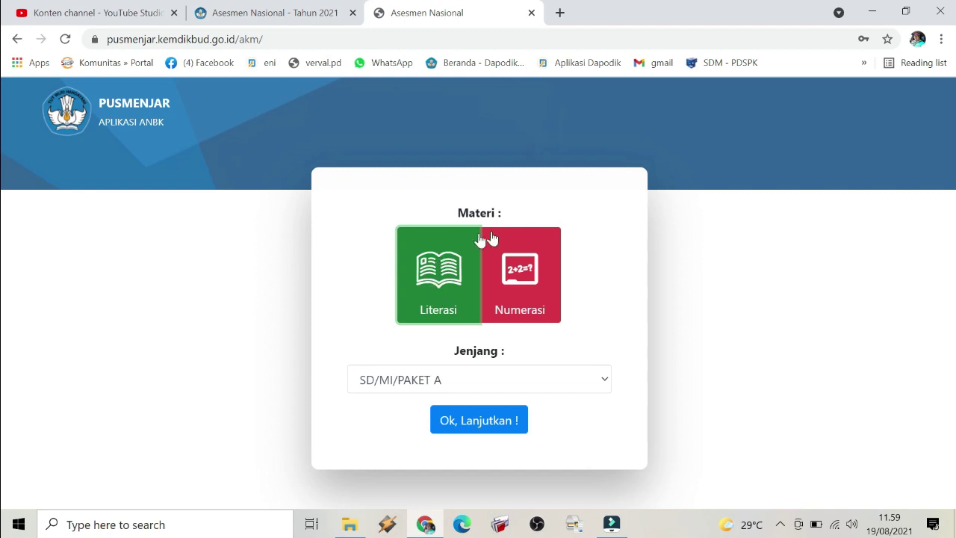
pyautogui.click(524, 301)
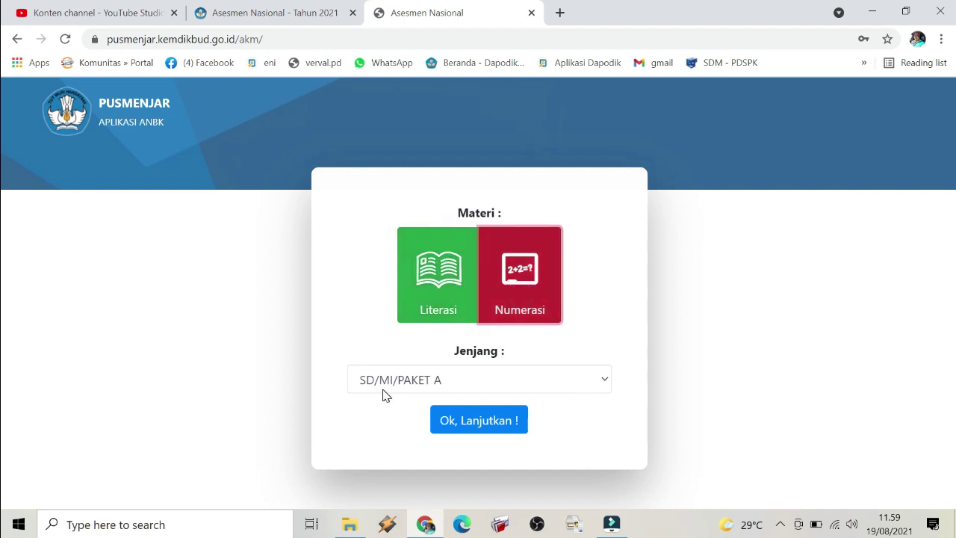
pyautogui.click(482, 422)
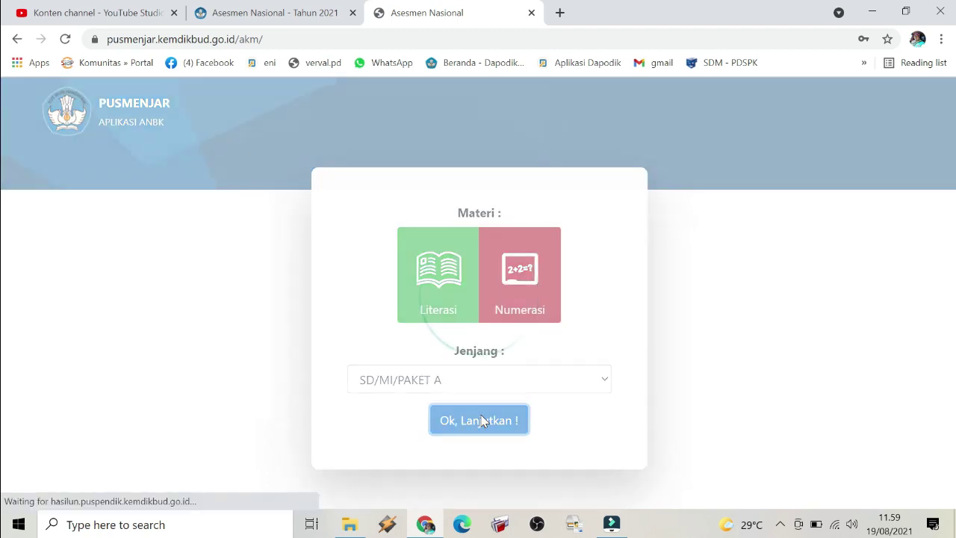